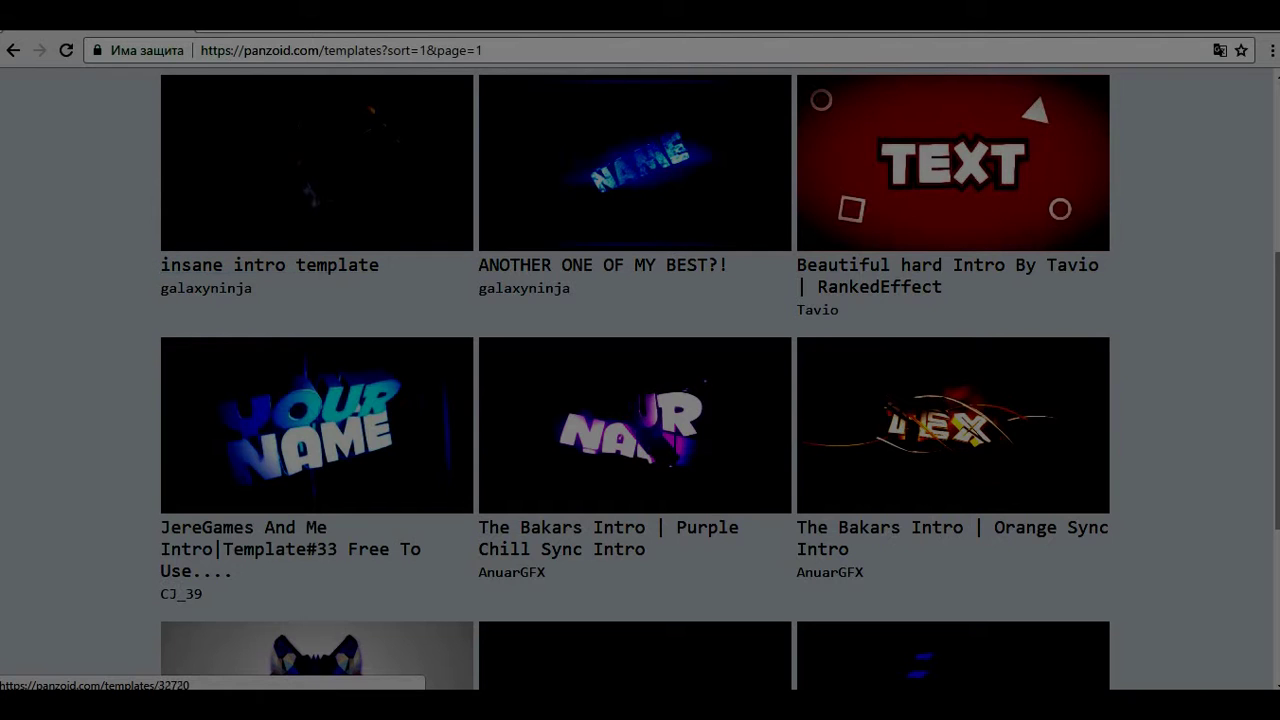
Step: Open the template ISNANE INTRO TEMPLATE #40 (CHILL) (V1) from page 3 of the community creations in Clipmaker
drag(484, 50, 200, 50)
click(484, 50)
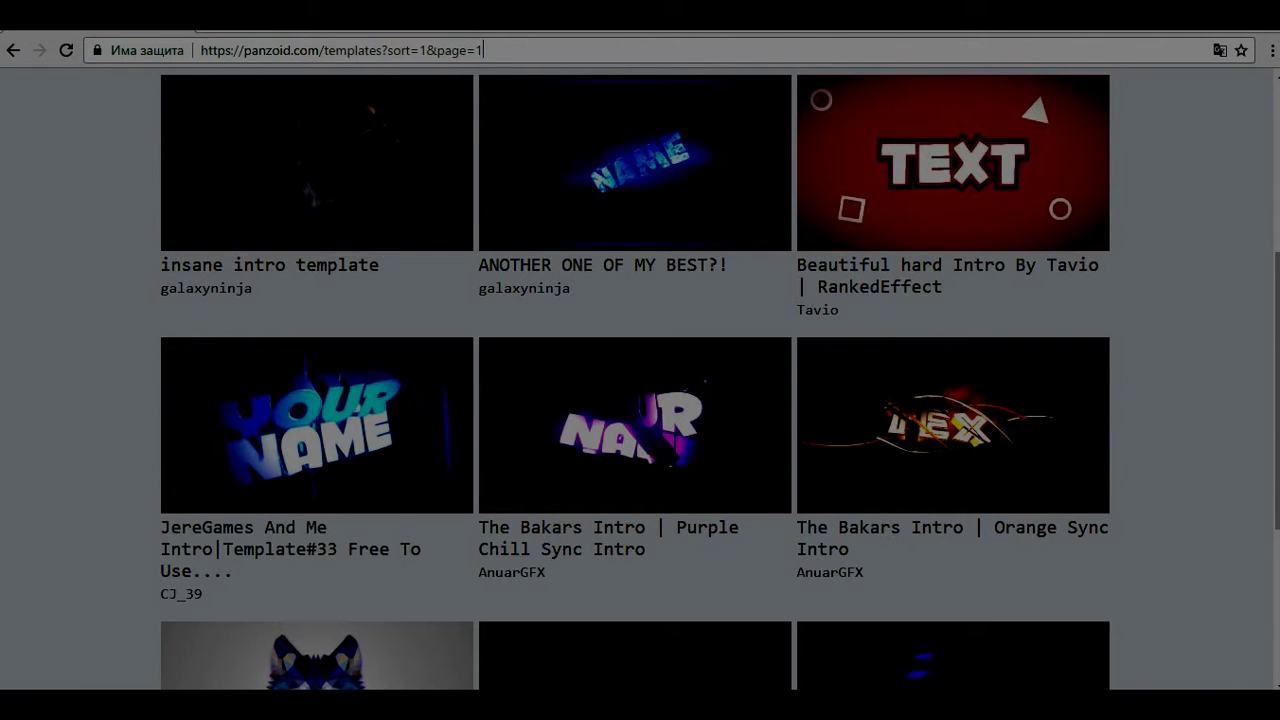
scroll(635, 380, down, 3)
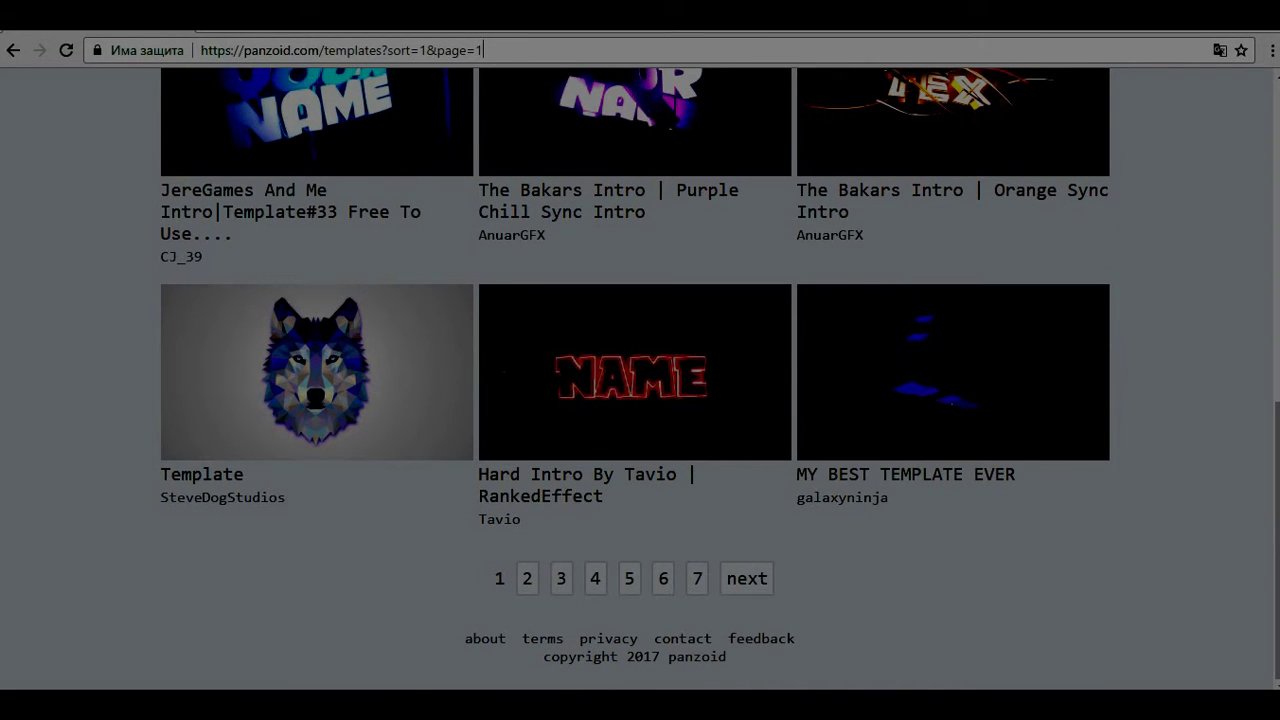
click(527, 578)
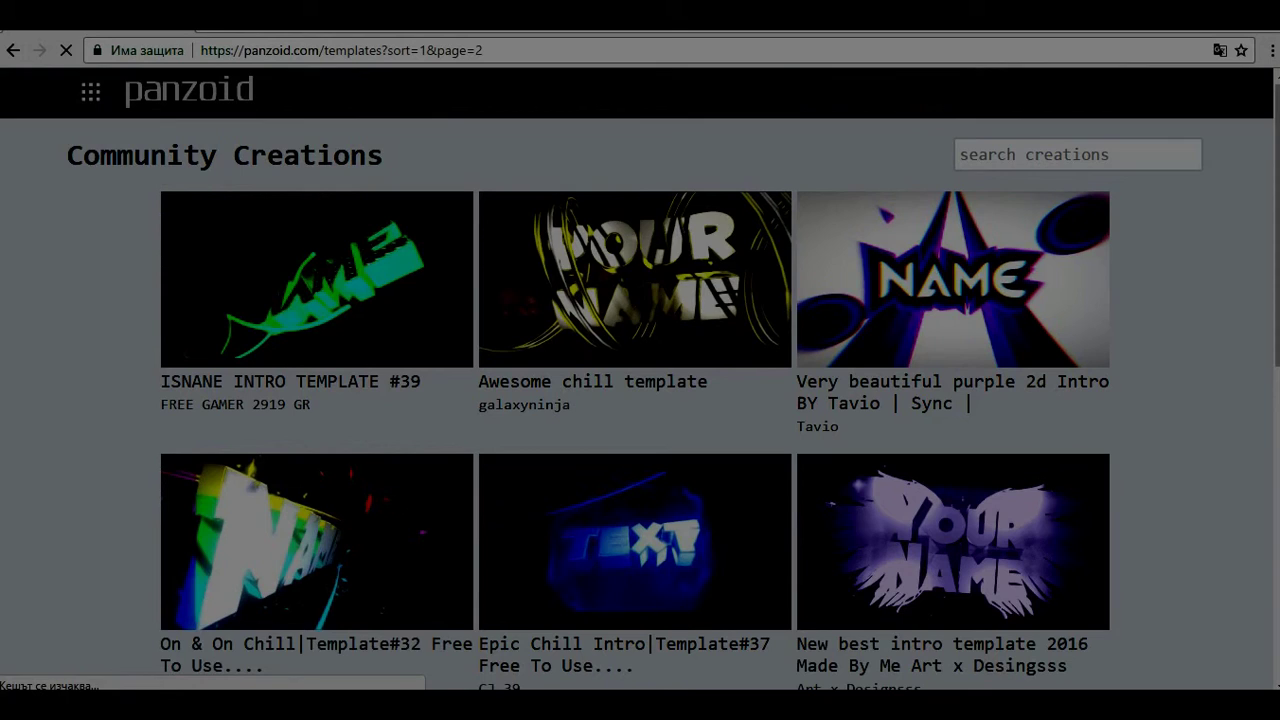
scroll(635, 380, down, 6)
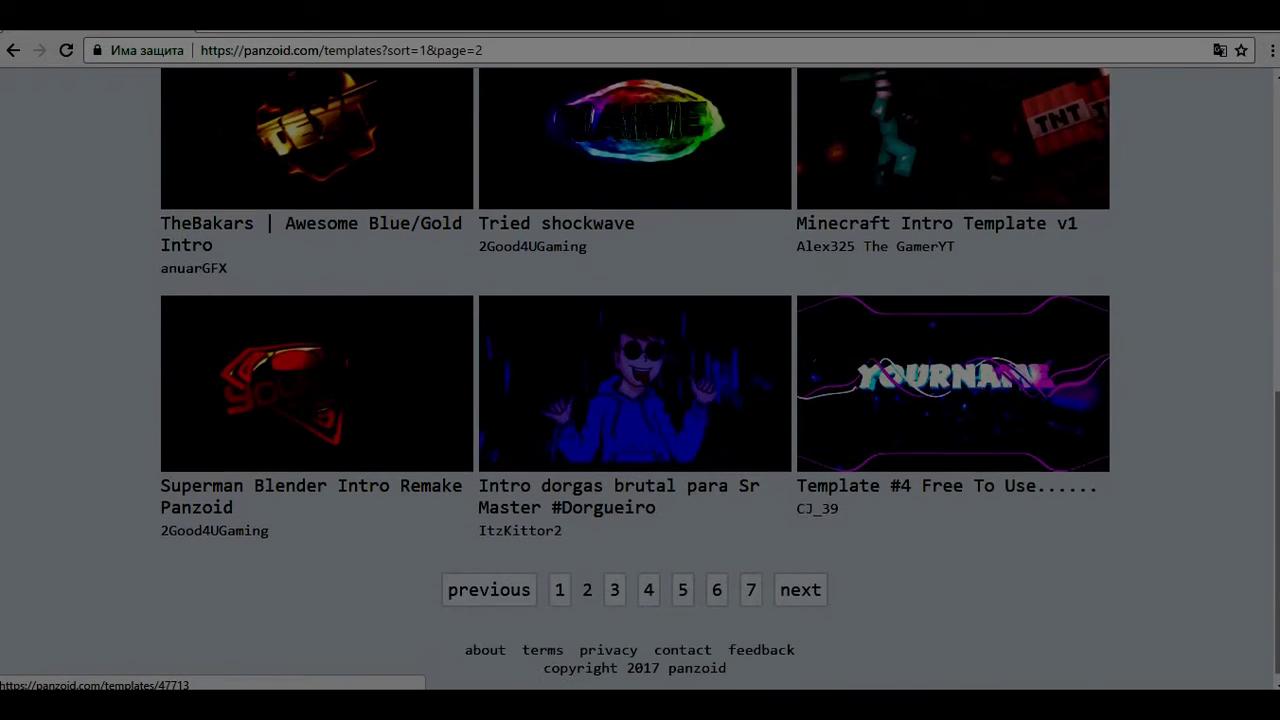
click(614, 578)
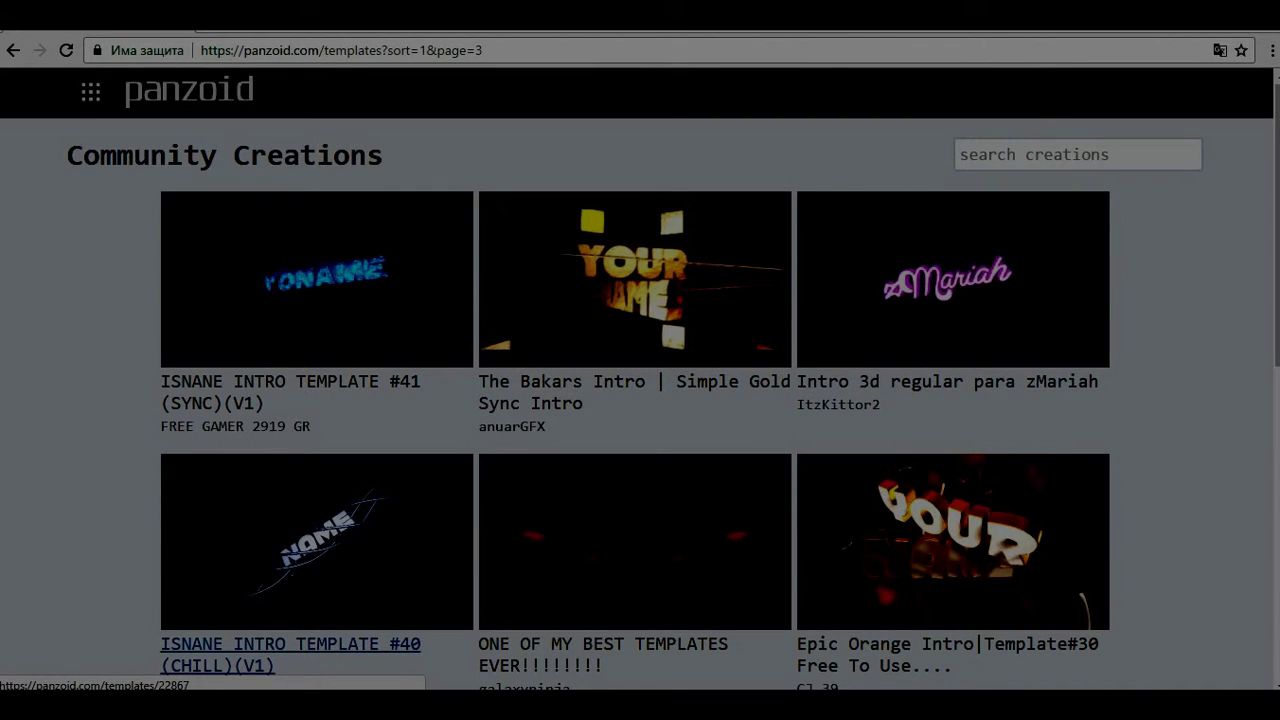
click(250, 645)
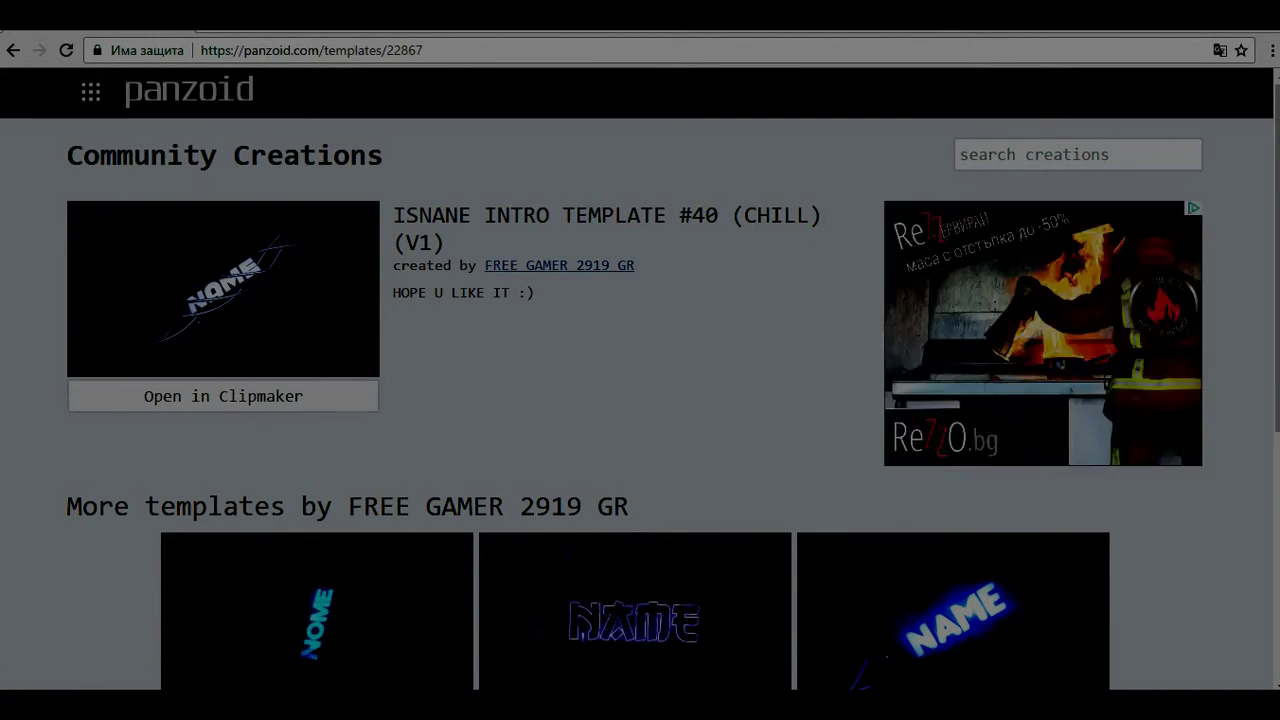
click(223, 396)
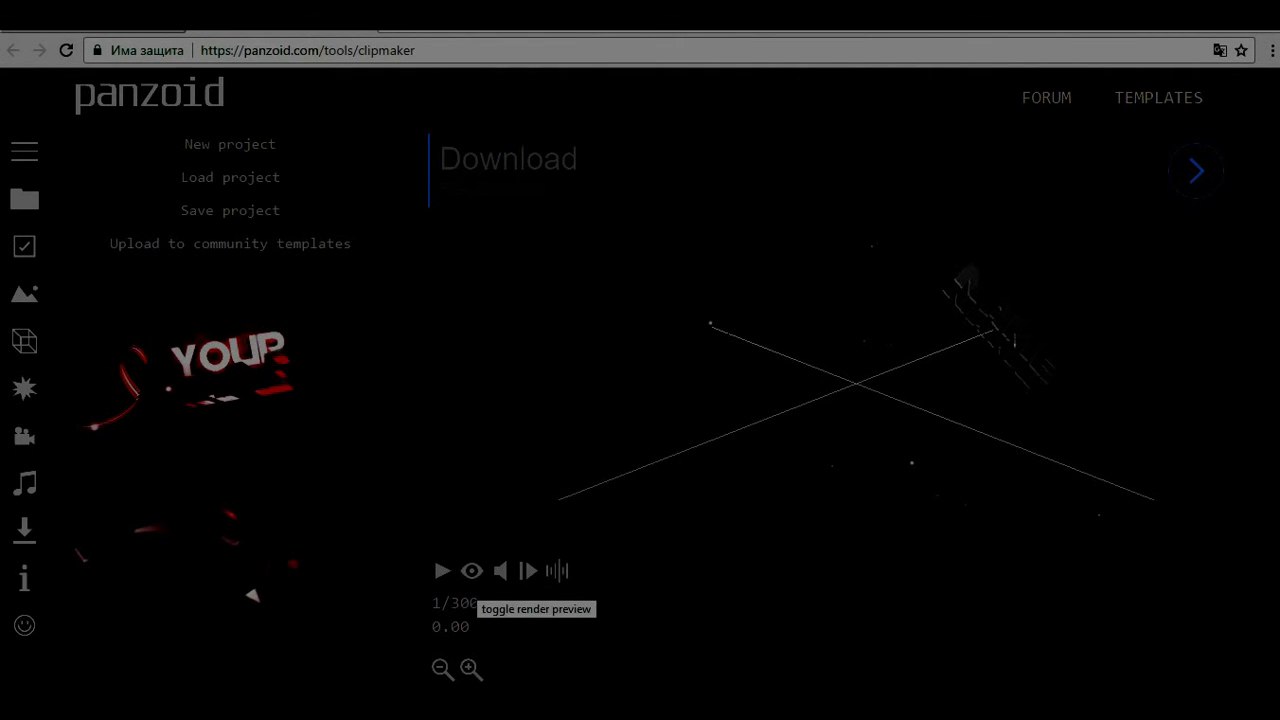
Step: Turn on the render preview and play the intro animation, pausing it partway through
click(471, 572)
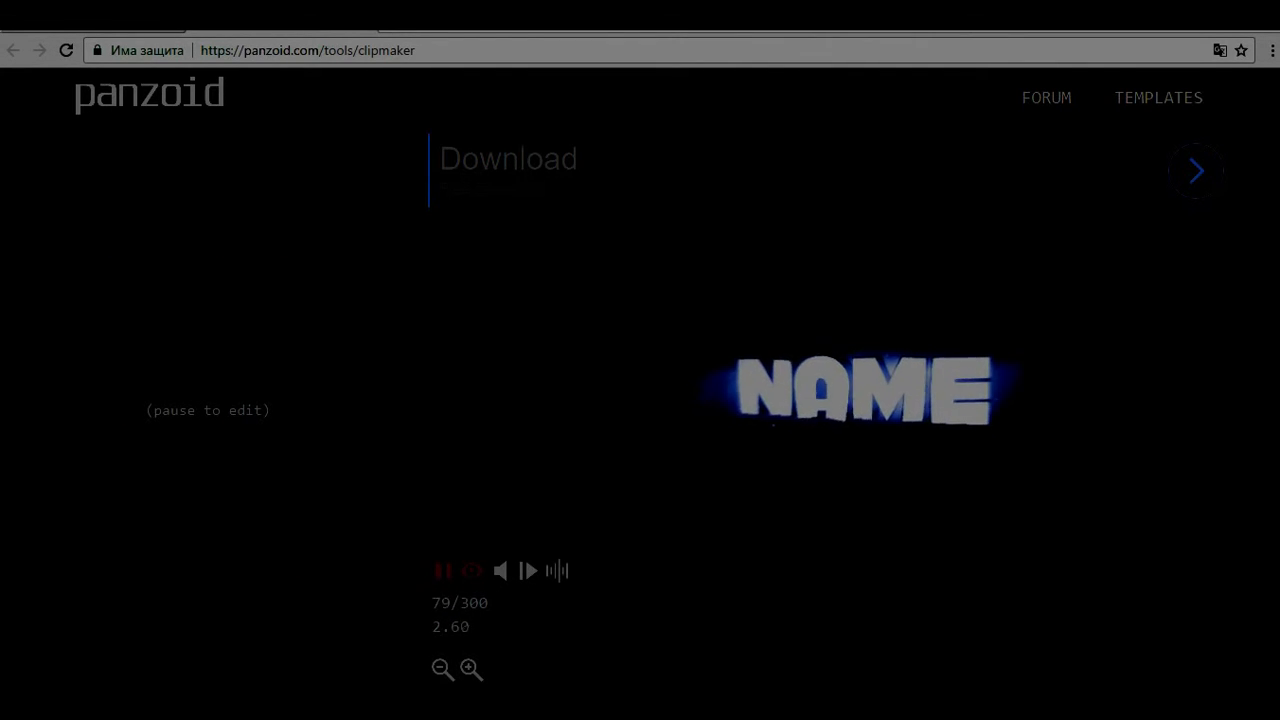
key(space)
key(space)
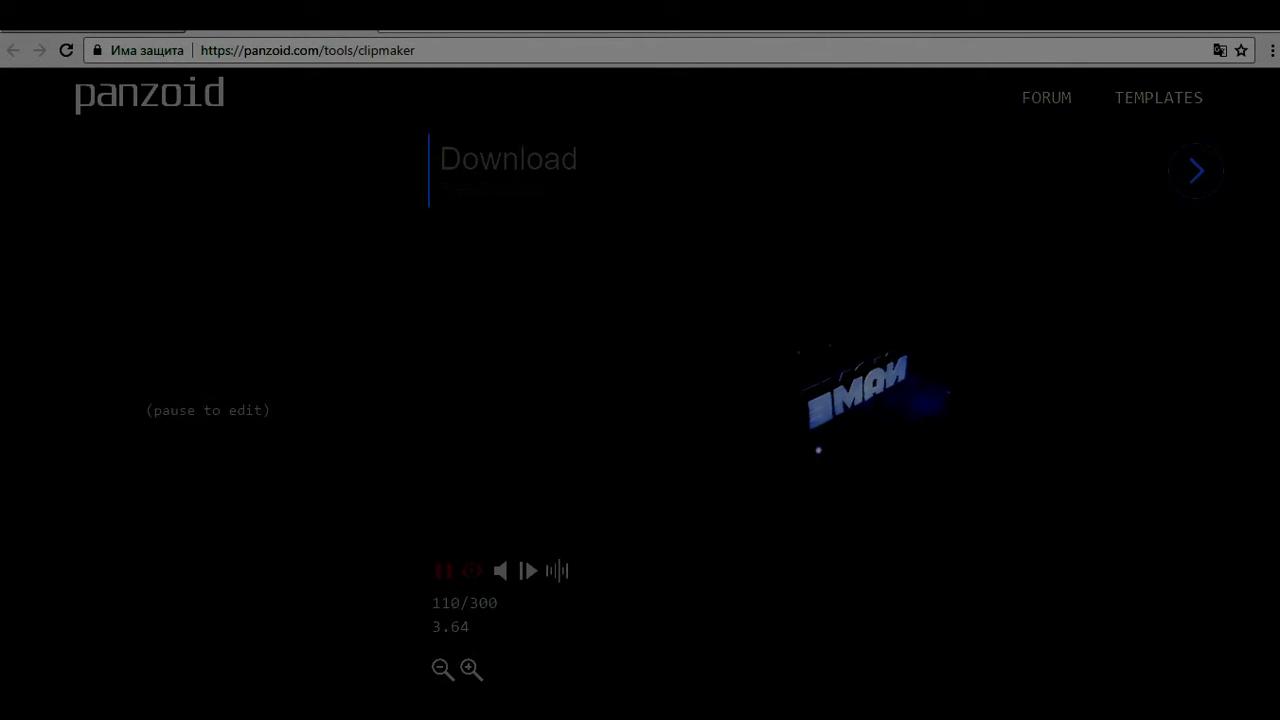
key(space)
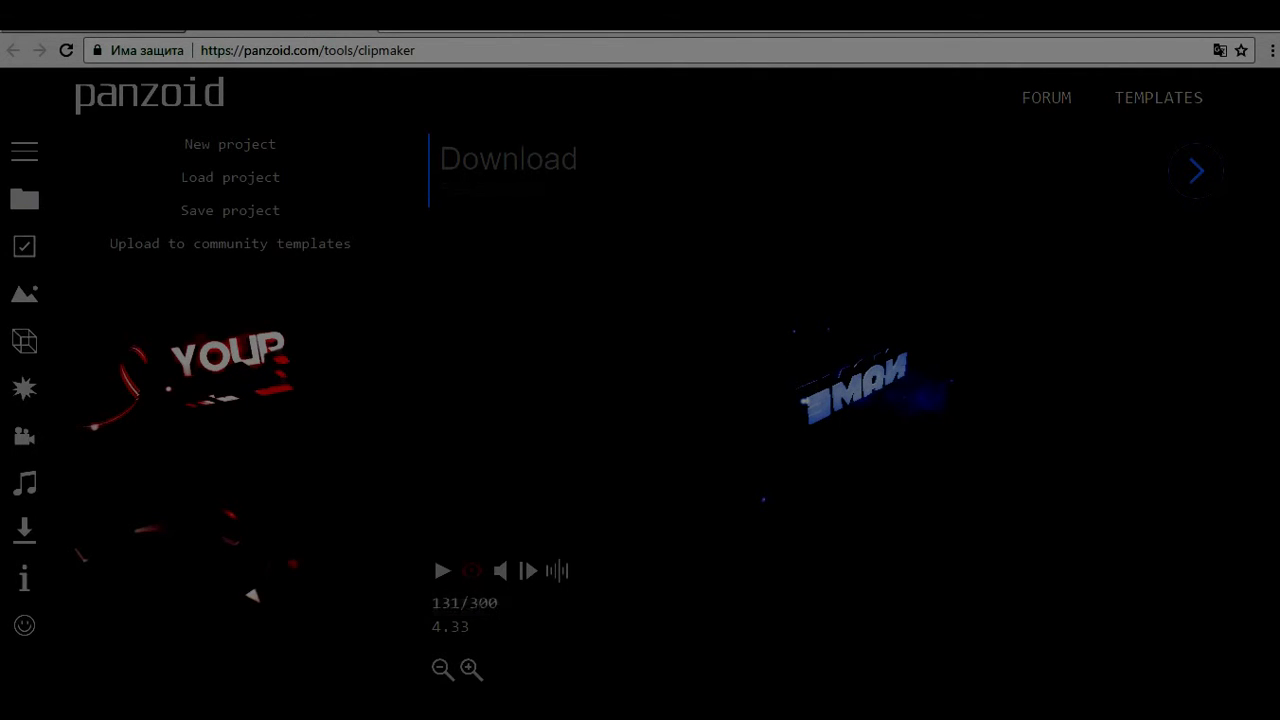
Step: Clear the wording of the first NAME text object in the ALL group and delete that object
click(24, 341)
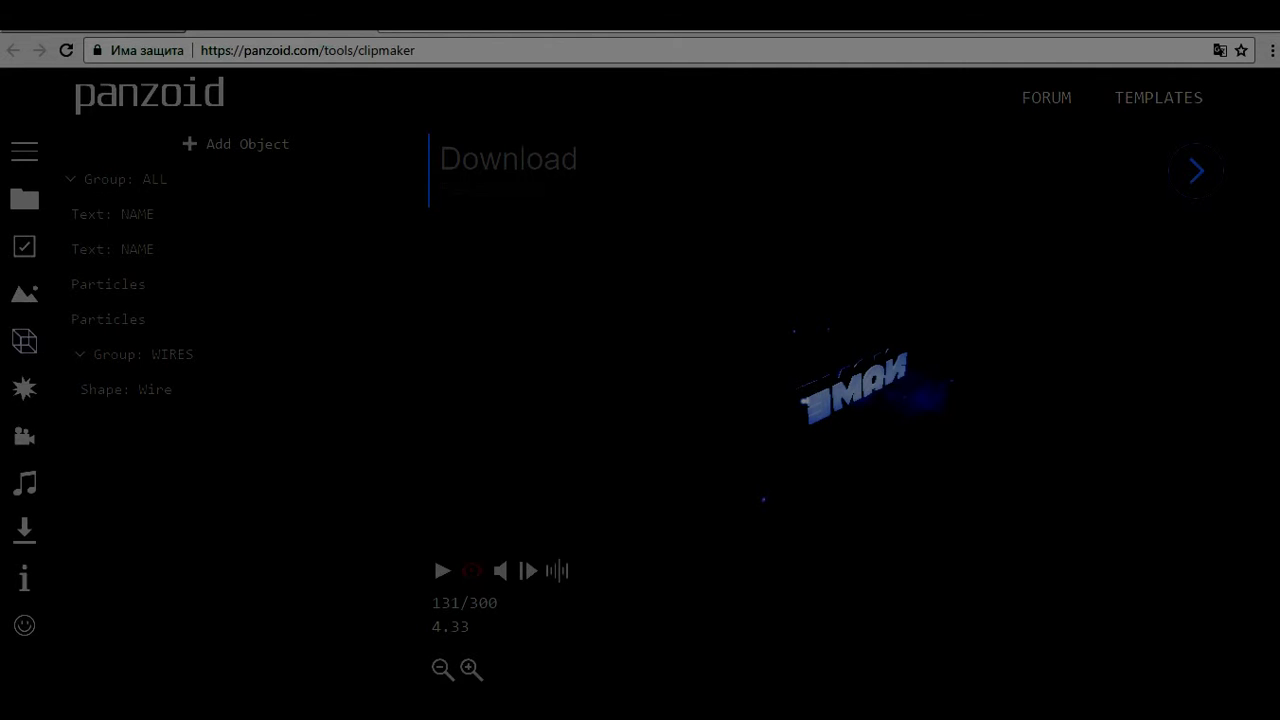
click(113, 214)
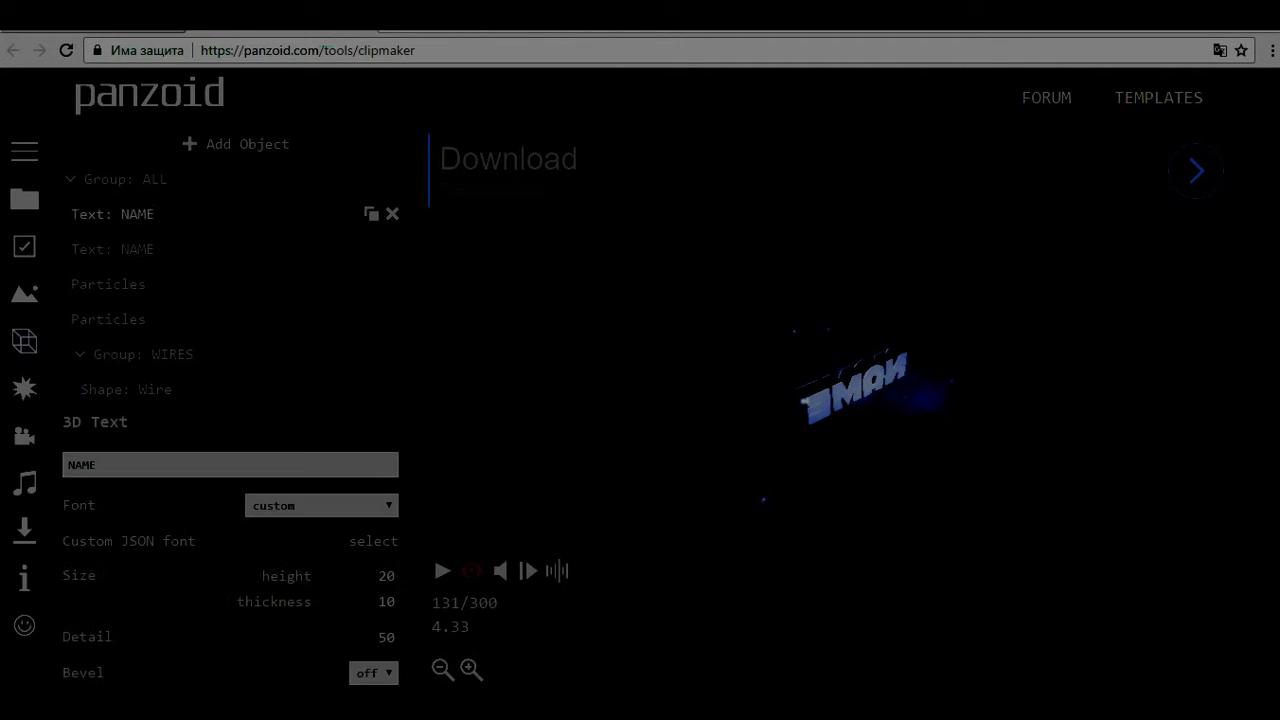
click(96, 465)
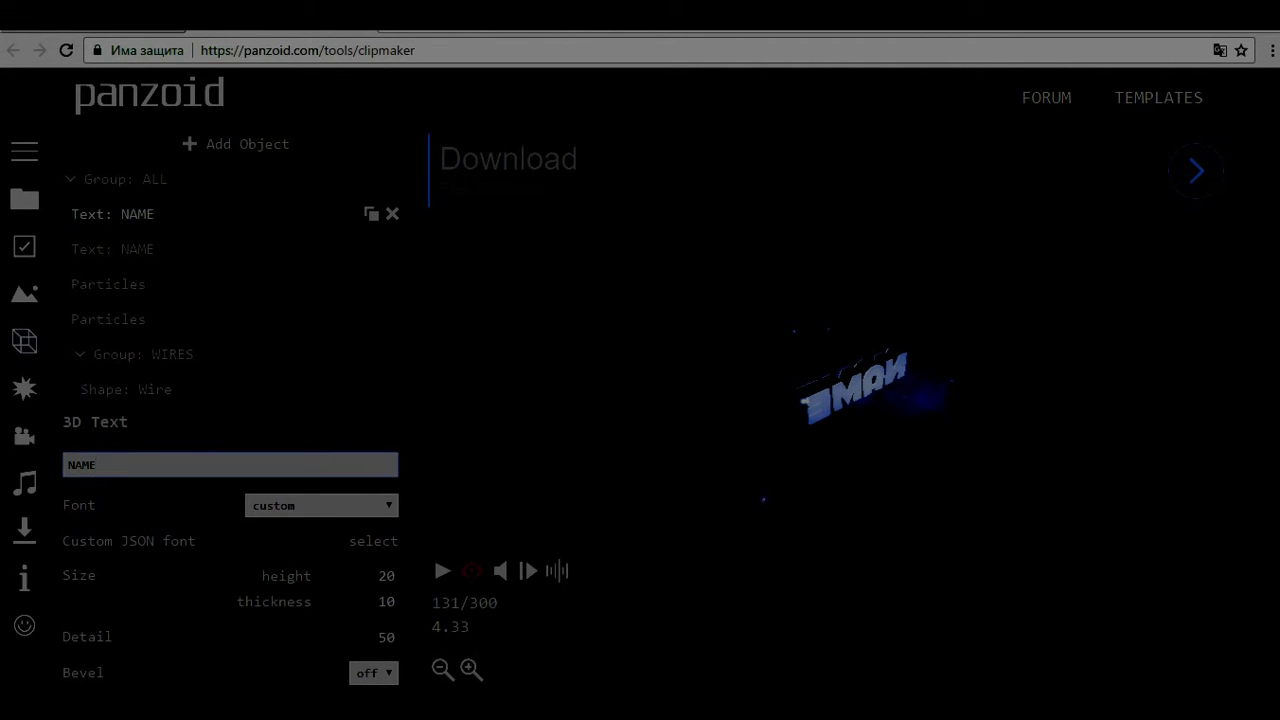
key(BackSpace)
key(BackSpace)
key(BackSpace)
key(BackSpace)
key(Return)
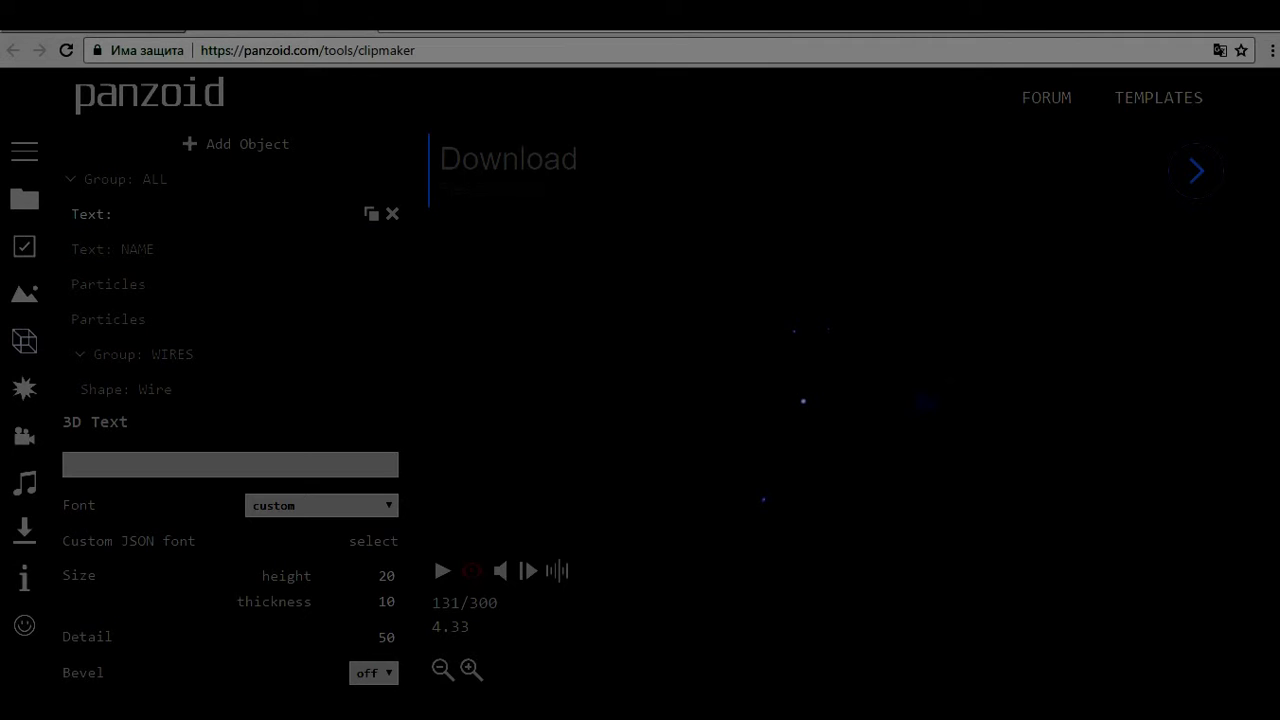
click(392, 213)
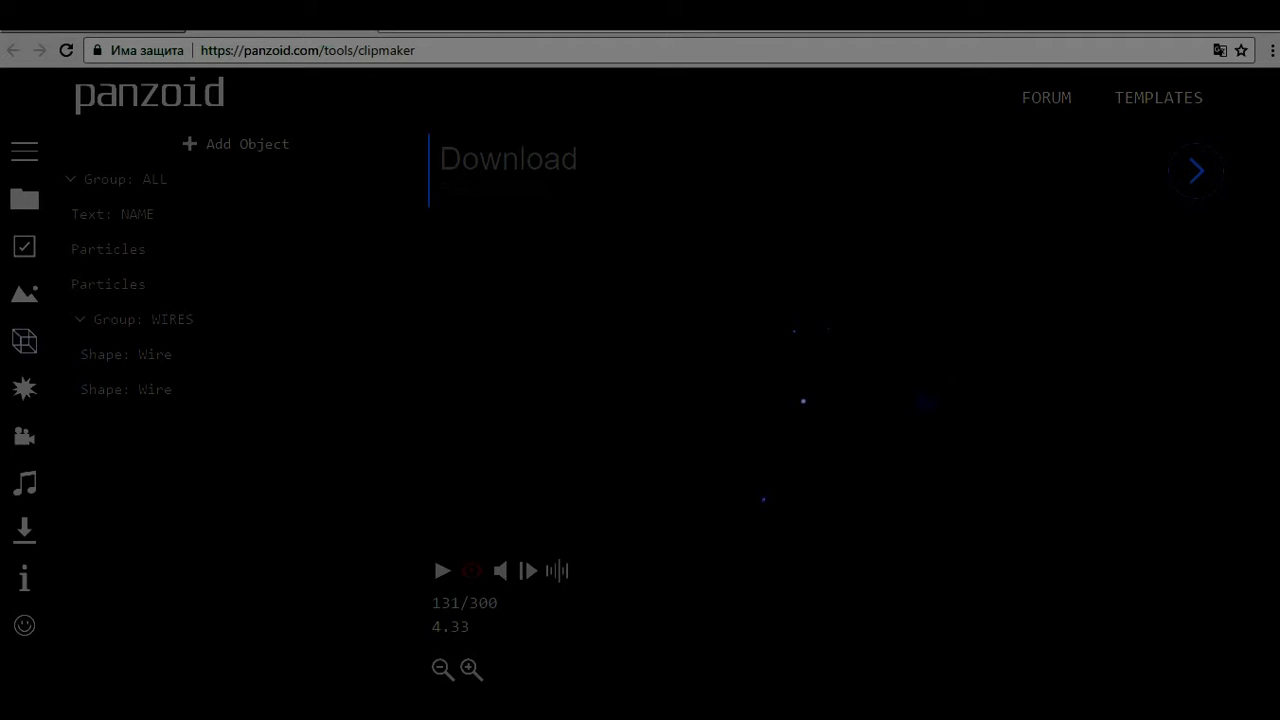
Step: Change the wording of the remaining NAME 3D text object to "Neshto"
click(236, 143)
click(236, 143)
click(112, 213)
click(97, 465)
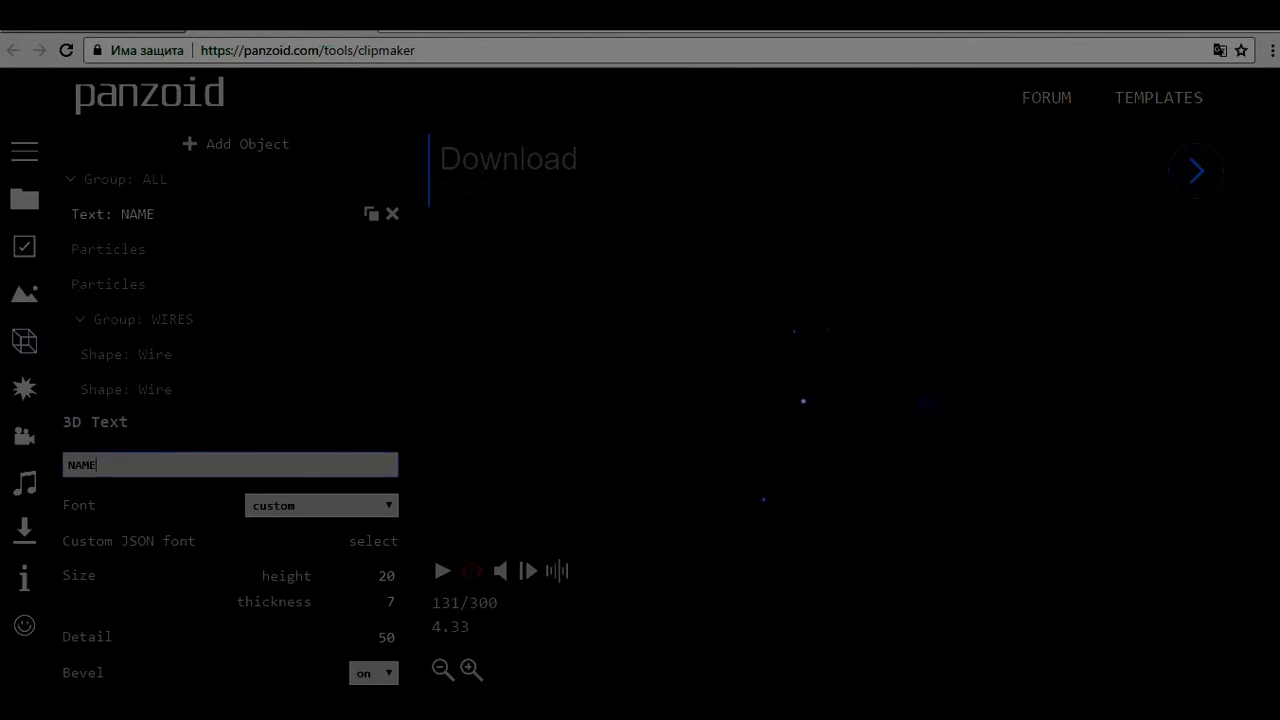
key(BackSpace)
key(BackSpace)
key(BackSpace)
key(BackSpace)
text(Neshto)
key(Return)
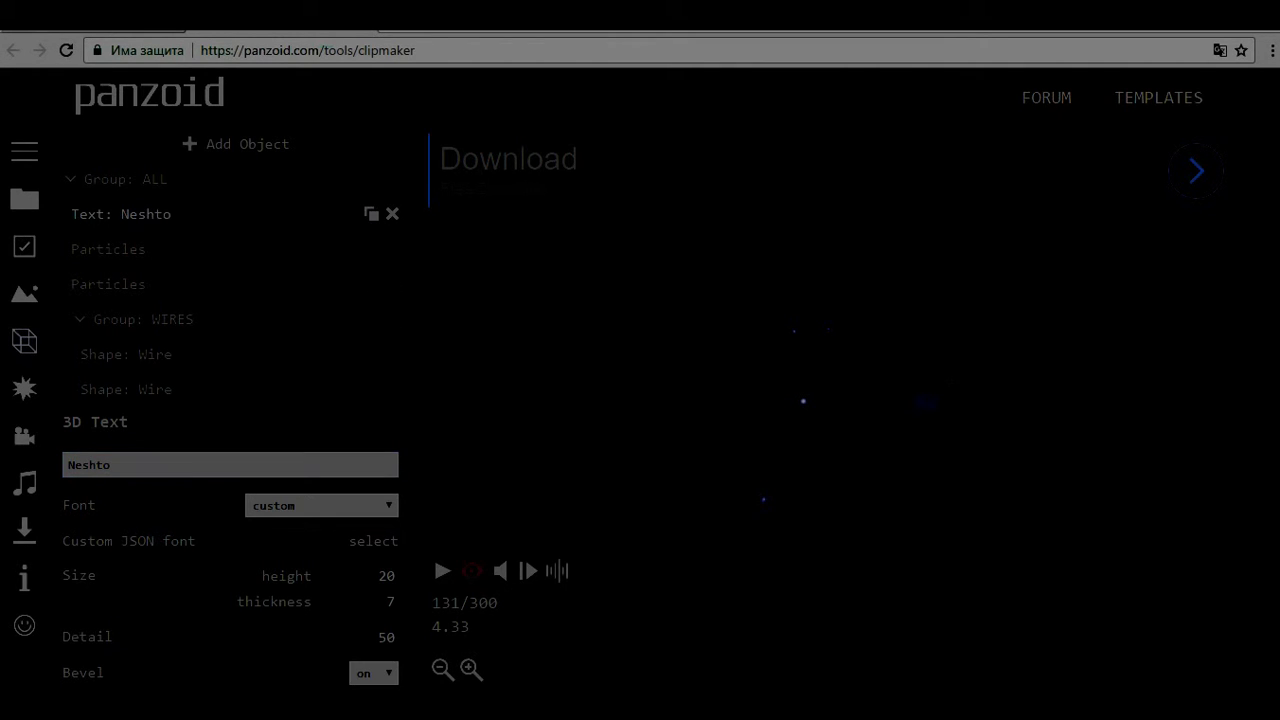
Step: Play back the edited intro to check the animation and look through the scene's object list
key(space)
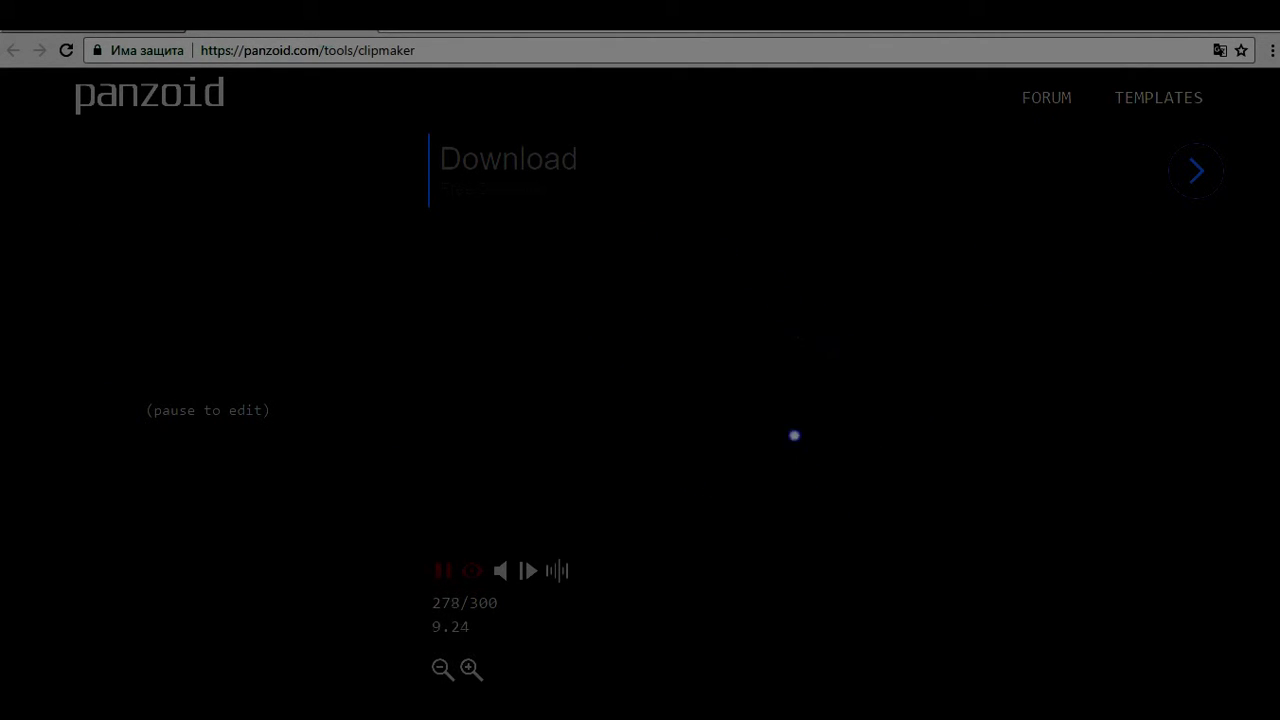
key(space)
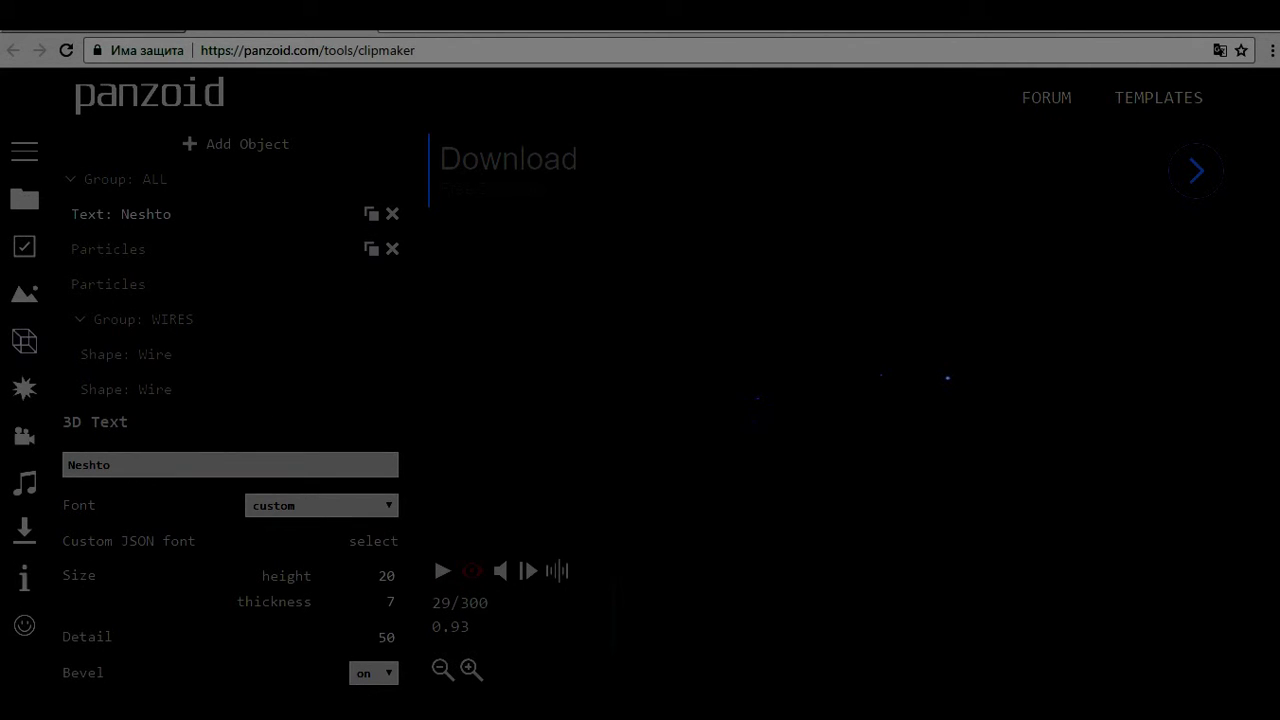
scroll(230, 260, down, 1)
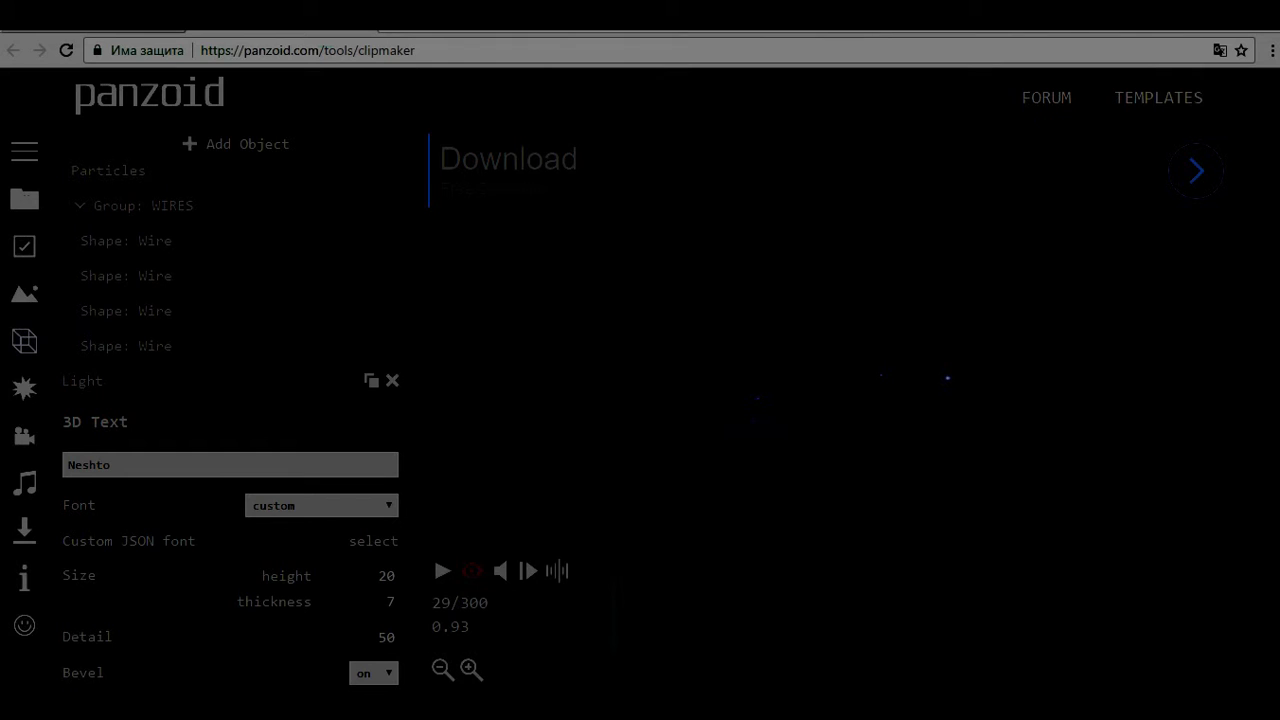
scroll(230, 280, up, 1)
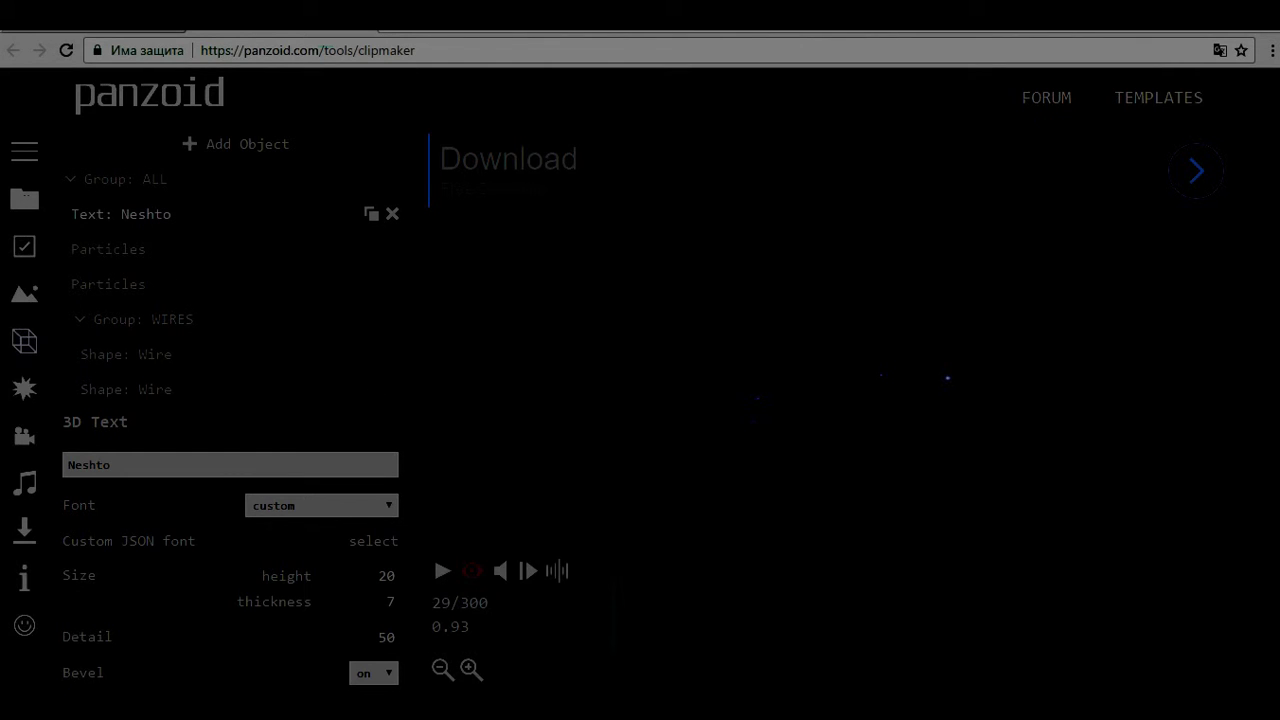
key(space)
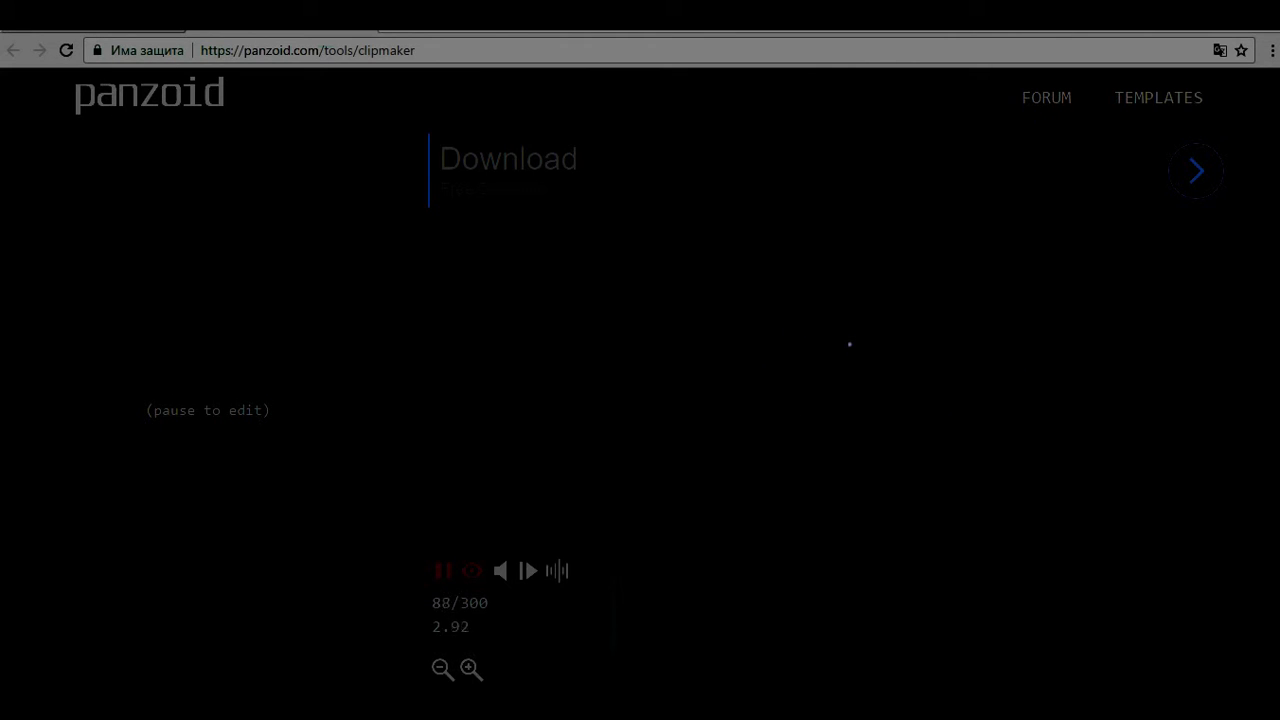
key(space)
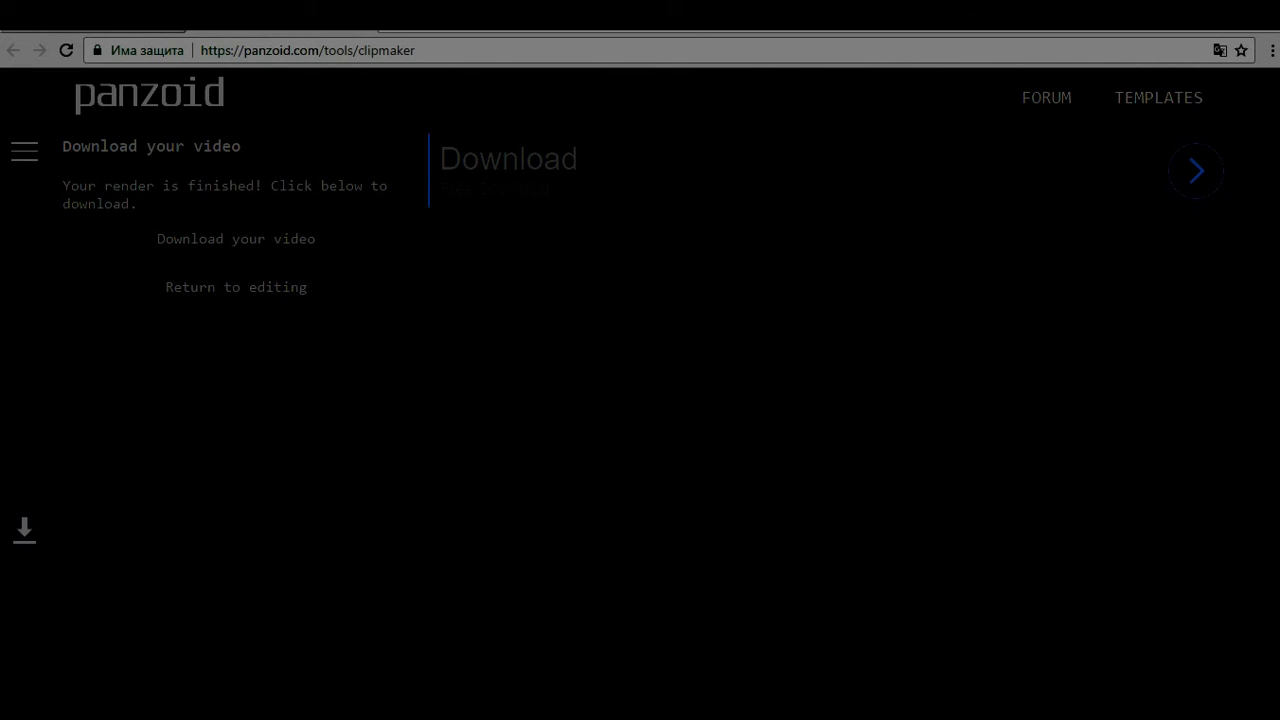
Step: Download the finished rendered video and view it in a maximized Media Player Classic window
click(236, 239)
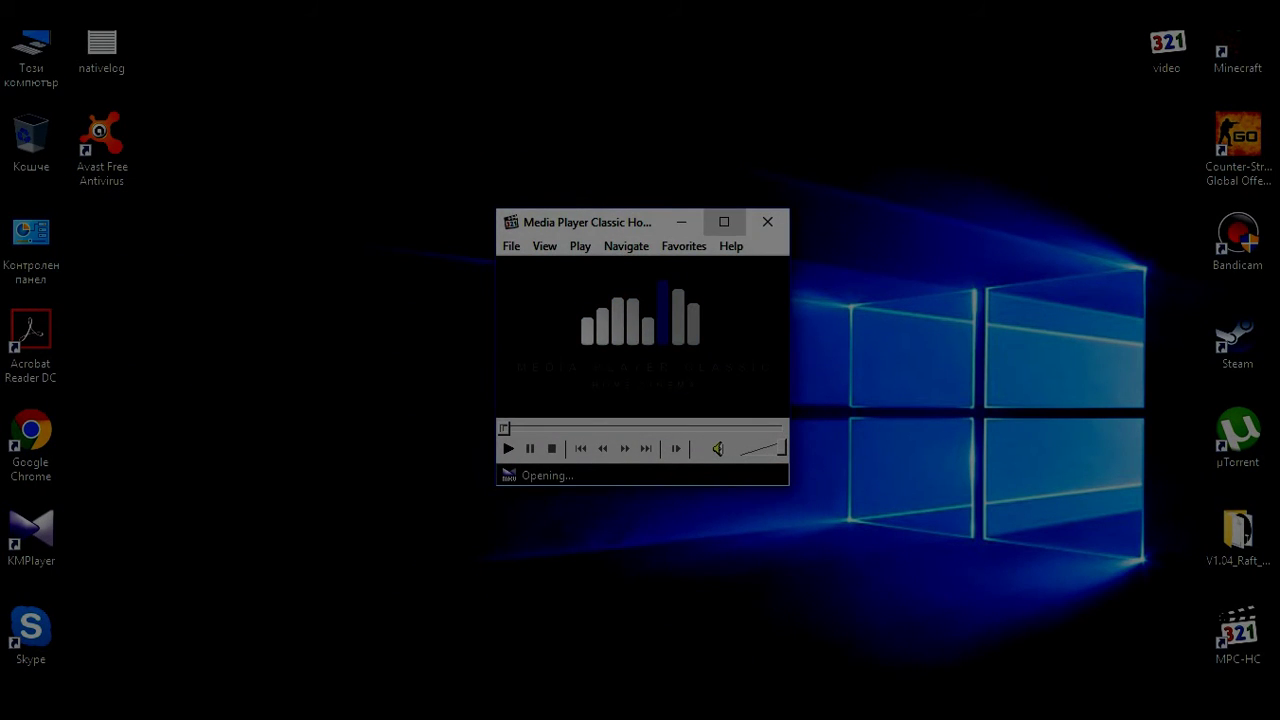
click(724, 222)
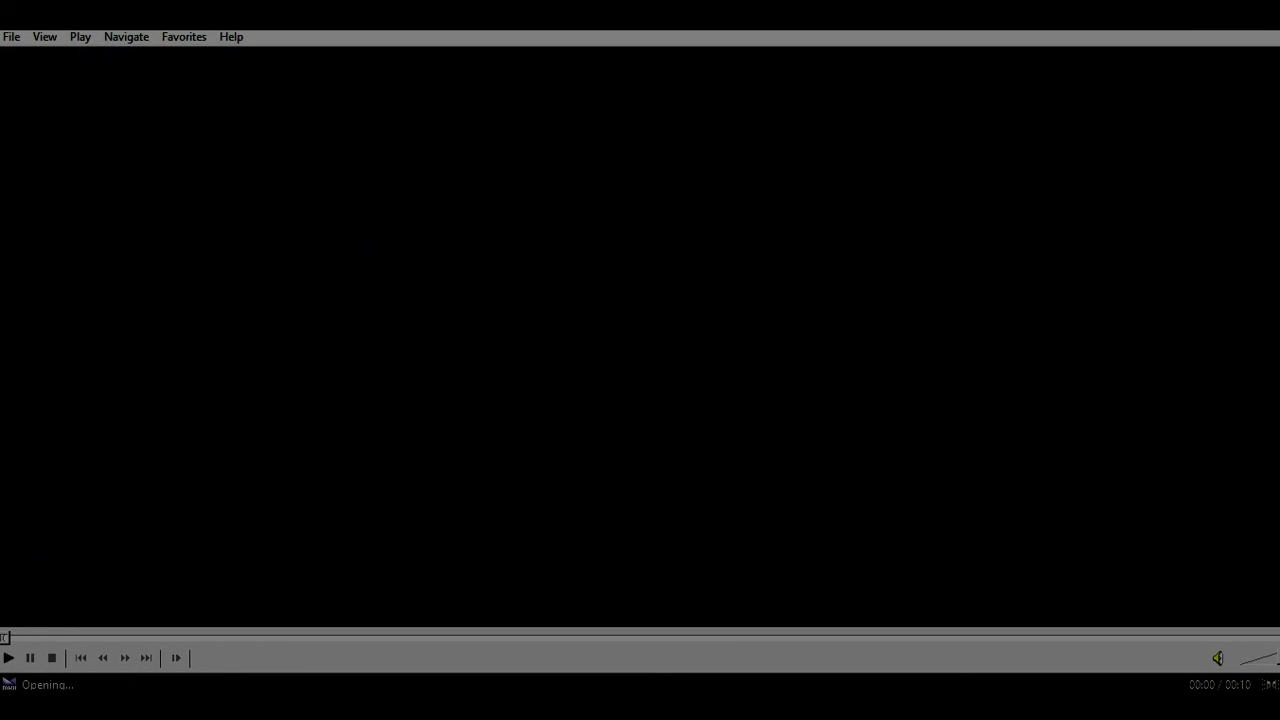